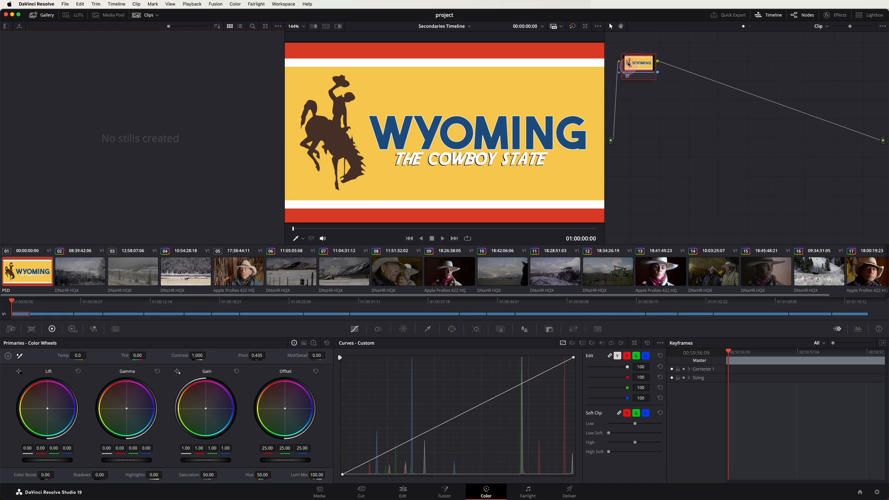
# Step: Show the video scopes in place of the keyframes and display clip 02
pyautogui.click(650, 114)
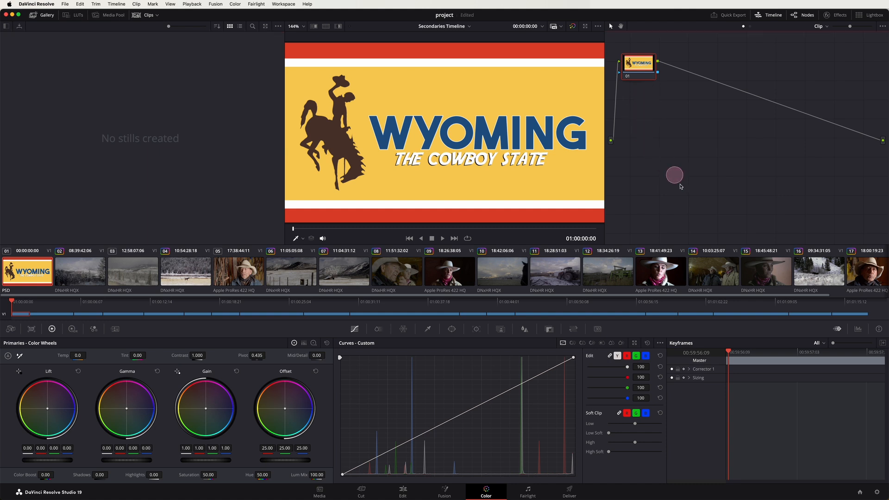
pyautogui.click(858, 330)
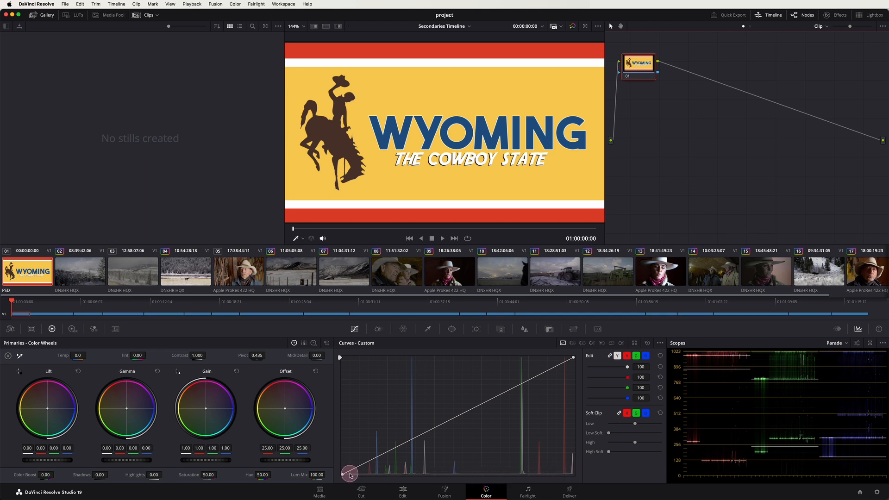
pyautogui.click(86, 275)
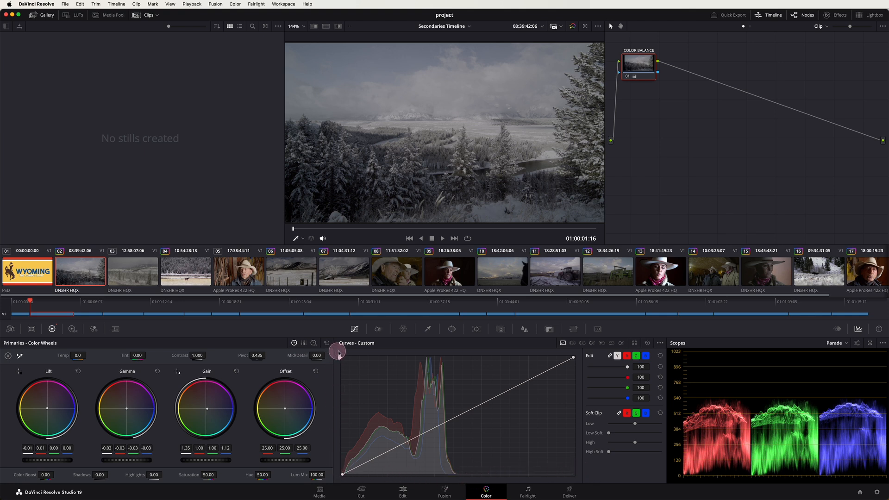
# Step: On clip 03, pull the custom curve's black point and white point inward toward the edges of the histogram
pyautogui.click(133, 274)
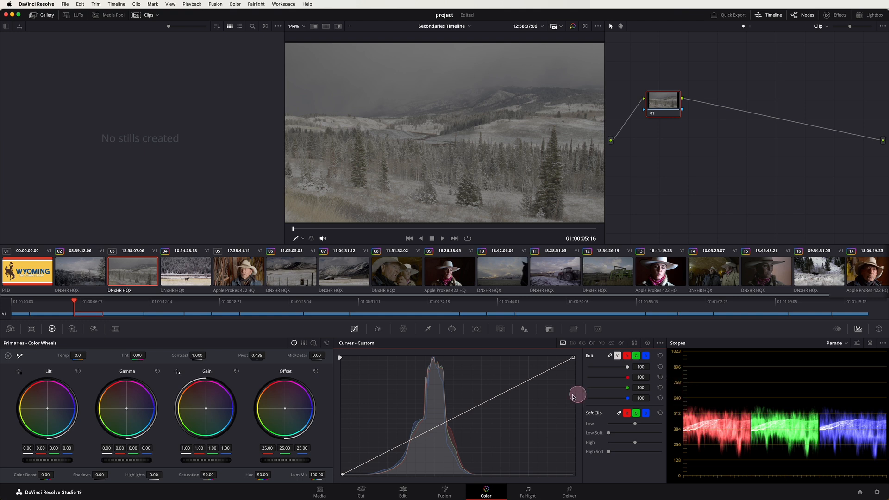
pyautogui.click(343, 475)
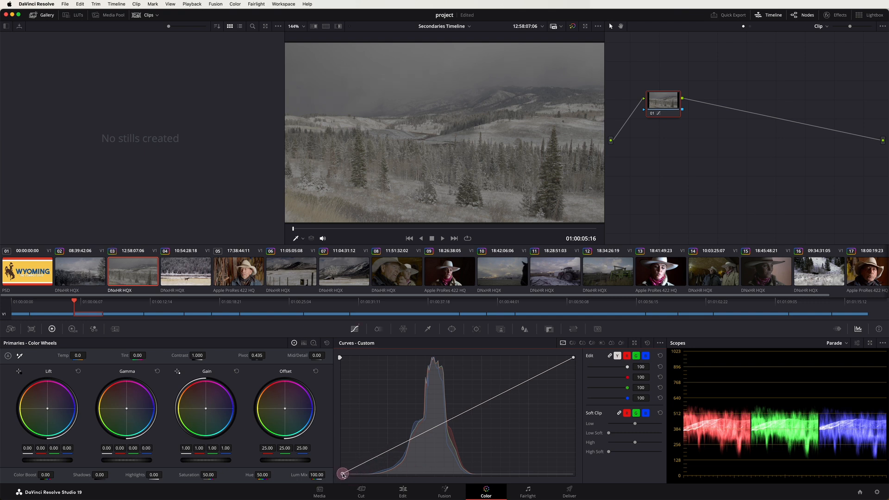
pyautogui.moveTo(343, 477); pyautogui.dragTo(371, 482)
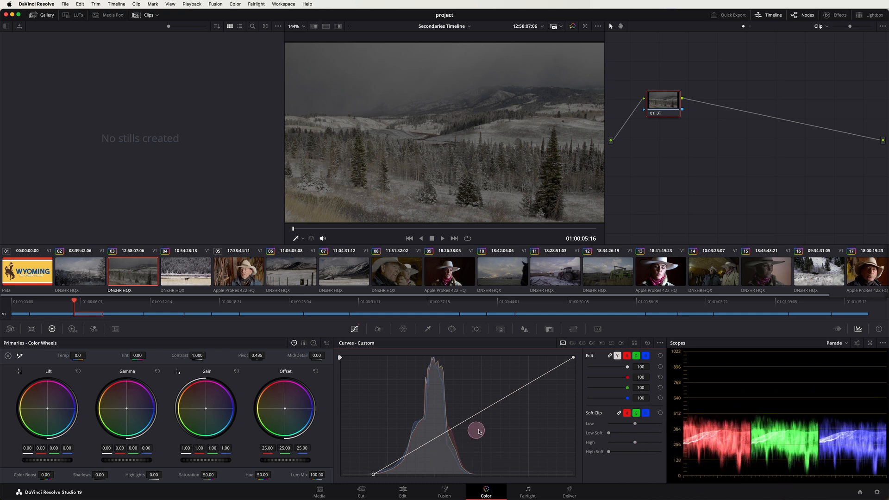
pyautogui.moveTo(574, 358); pyautogui.dragTo(483, 351)
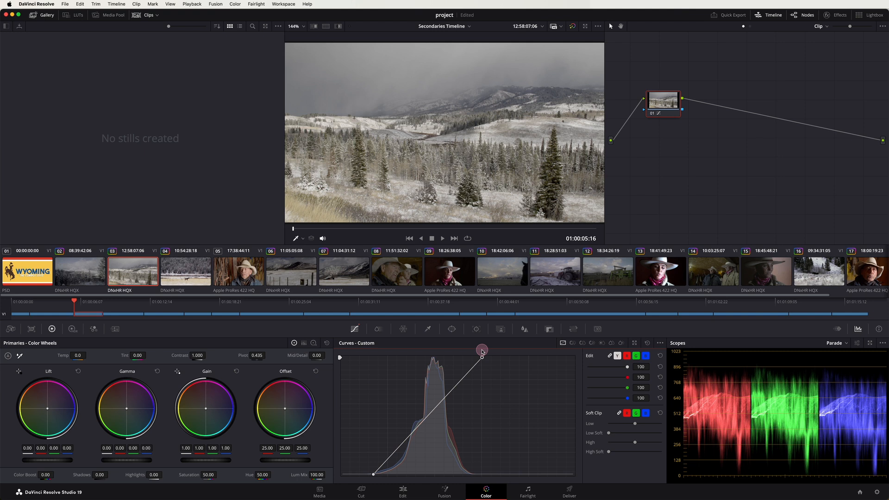
pyautogui.moveTo(482, 351); pyautogui.dragTo(485, 349)
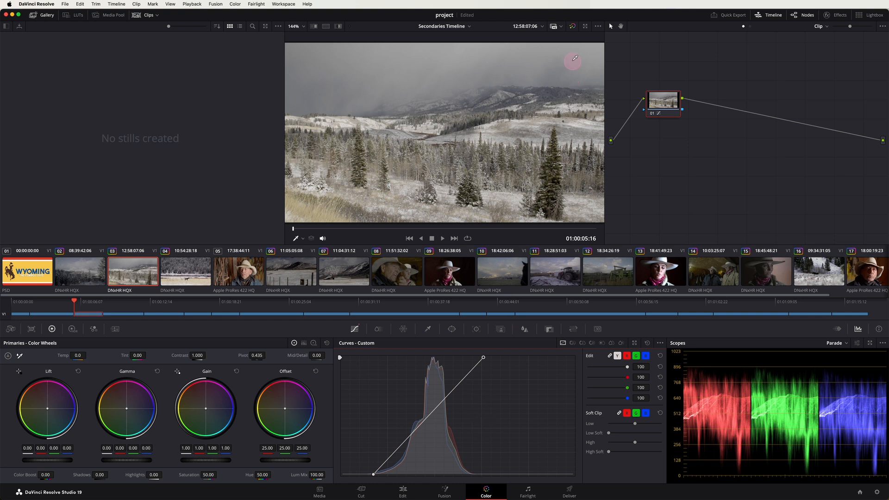
# Step: Compare clip 03 before and after by toggling the grade bypass and the node on and off
pyautogui.click(573, 26)
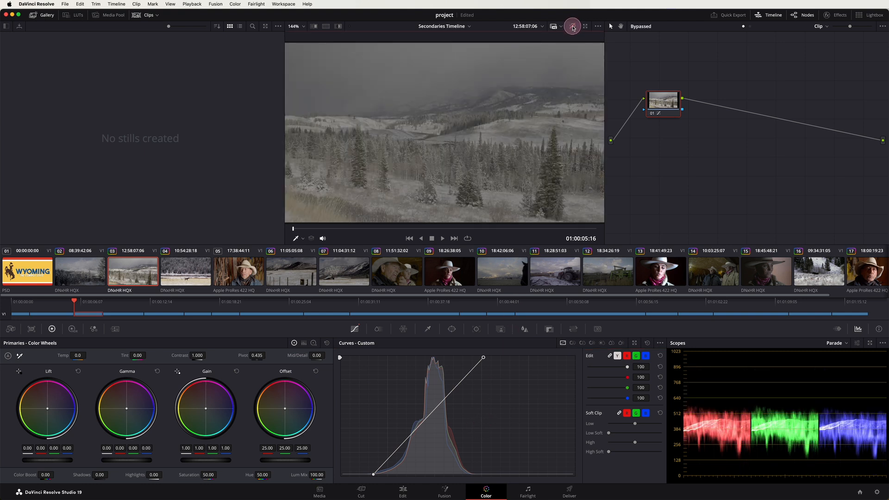
pyautogui.click(572, 27)
pyautogui.click(573, 27)
pyautogui.click(574, 27)
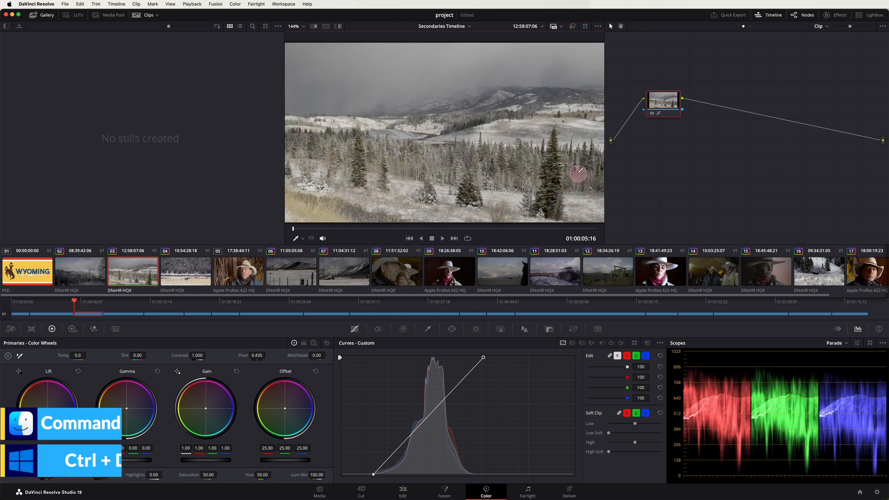
pyautogui.press('super+d')
pyautogui.press('super+d')
pyautogui.press('super+d')
pyautogui.press('super+d')
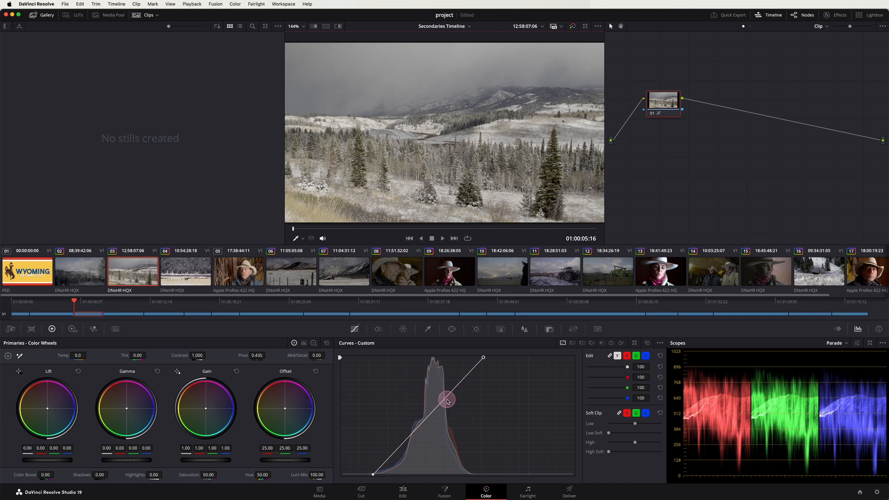
# Step: Add a shadow and a highlight control point to clip 03's custom curve and shape them into a contrast-boosting S-curve
pyautogui.click(402, 446)
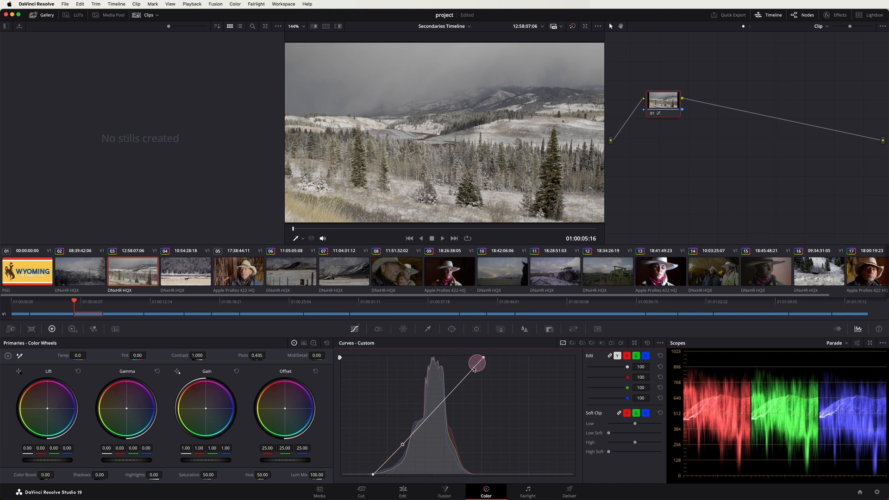
pyautogui.click(460, 384)
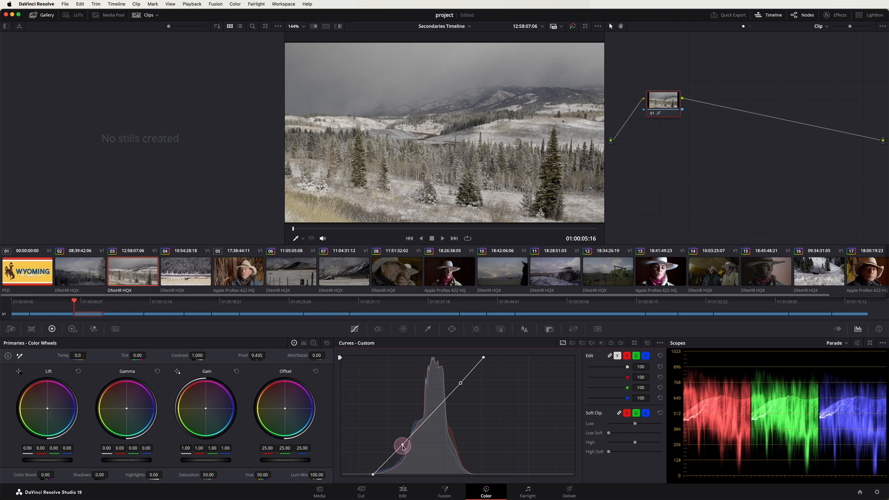
pyautogui.moveTo(403, 449); pyautogui.dragTo(407, 454)
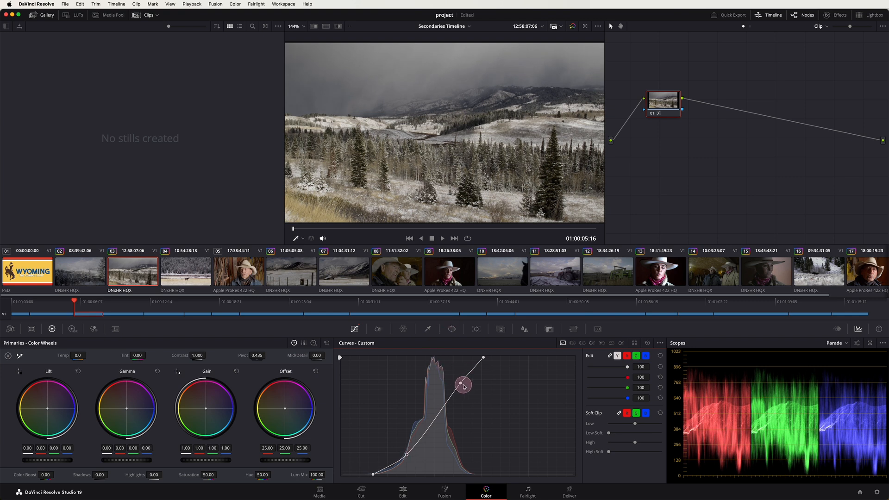
pyautogui.moveTo(462, 387); pyautogui.dragTo(454, 384)
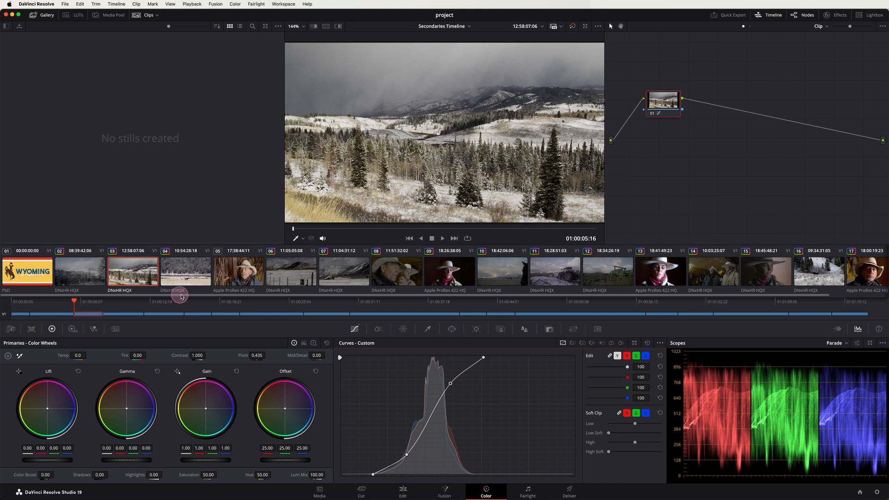
# Step: On clip 05, pull the ganged custom curve's white point slightly inward and raise its black point a touch
pyautogui.click(237, 276)
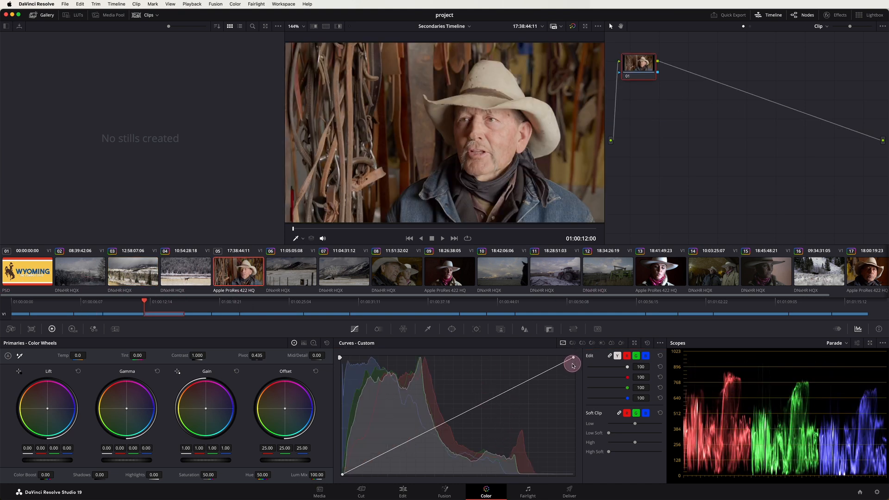
pyautogui.moveTo(573, 358); pyautogui.dragTo(563, 355)
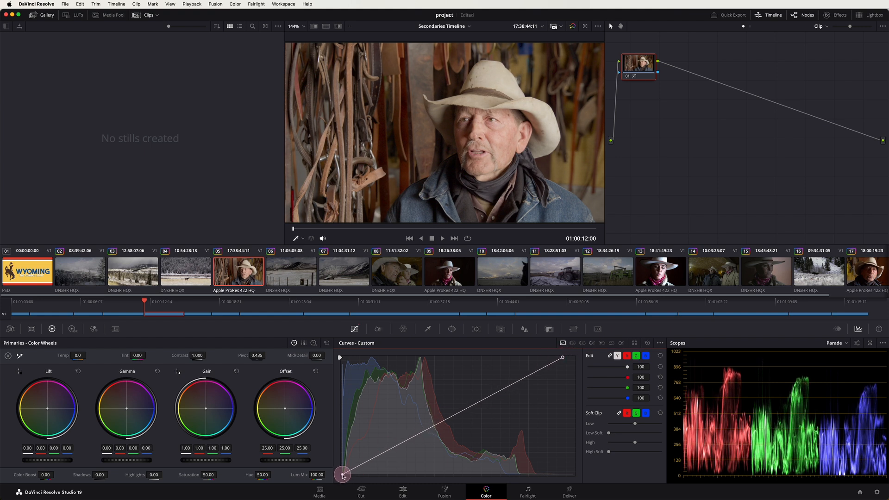
pyautogui.moveTo(342, 474); pyautogui.dragTo(342, 473)
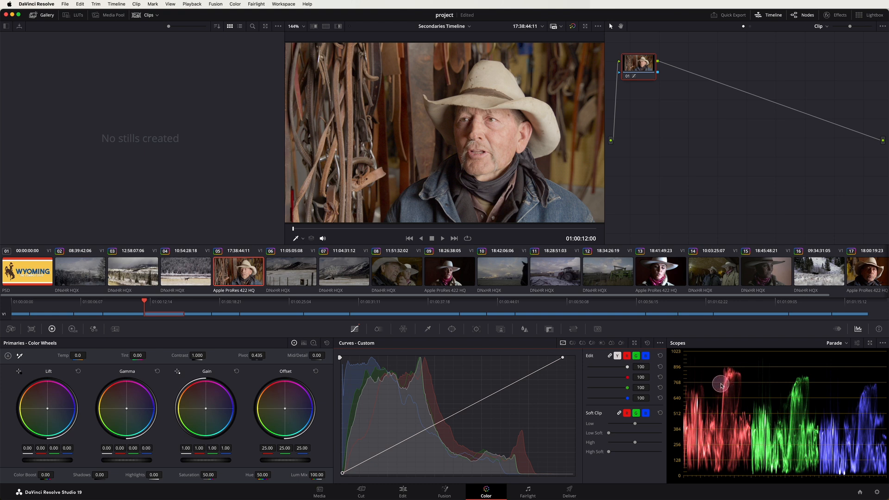
# Step: Balance clip 05's highlights by pulling the blue curve's white point well inward and the green curve's white point slightly inward
pyautogui.click(647, 358)
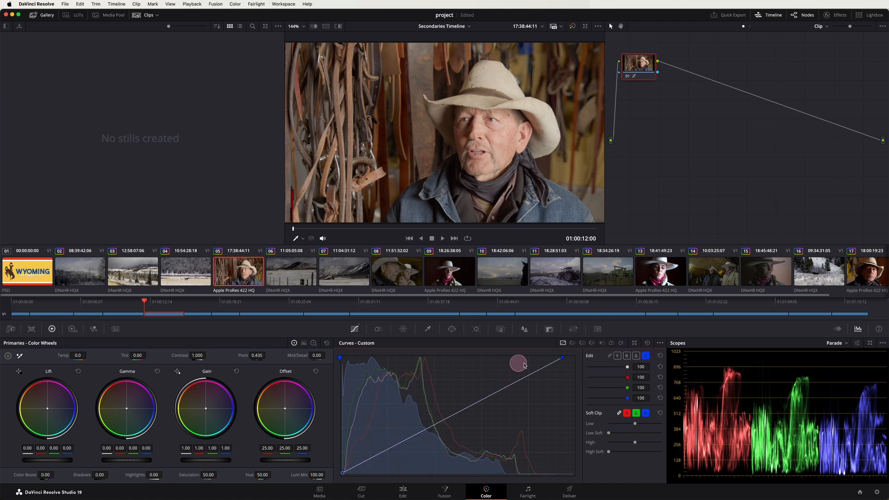
pyautogui.moveTo(562, 359); pyautogui.dragTo(526, 358)
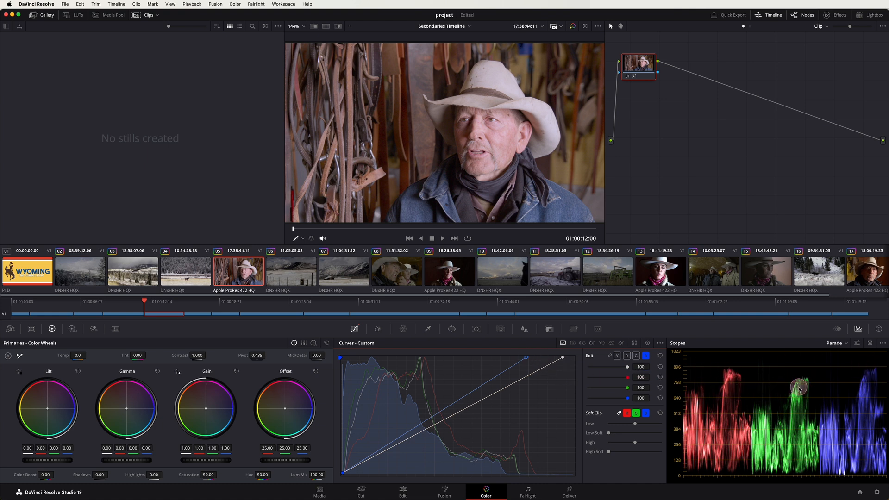
pyautogui.click(636, 356)
pyautogui.moveTo(559, 358); pyautogui.dragTo(543, 355)
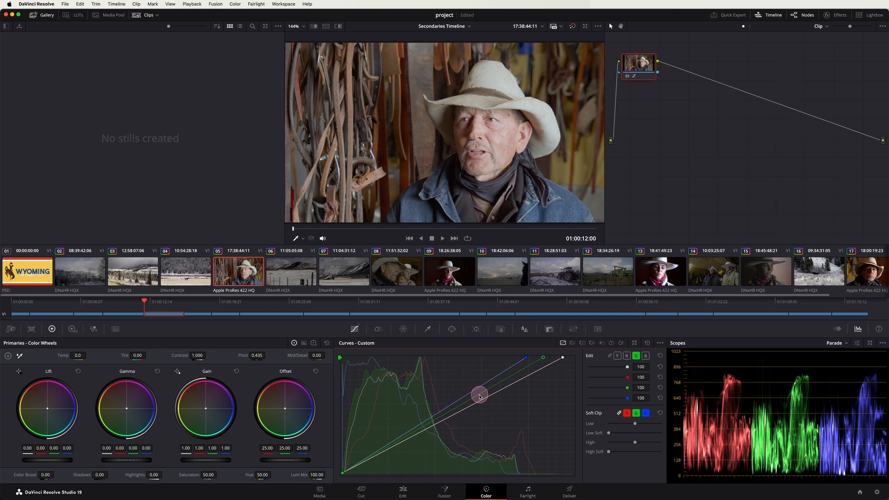
pyautogui.click(646, 356)
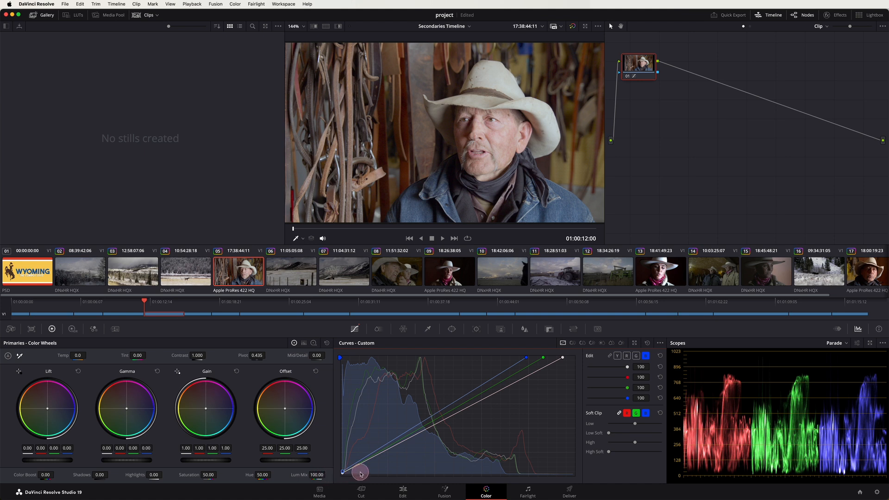
pyautogui.click(627, 356)
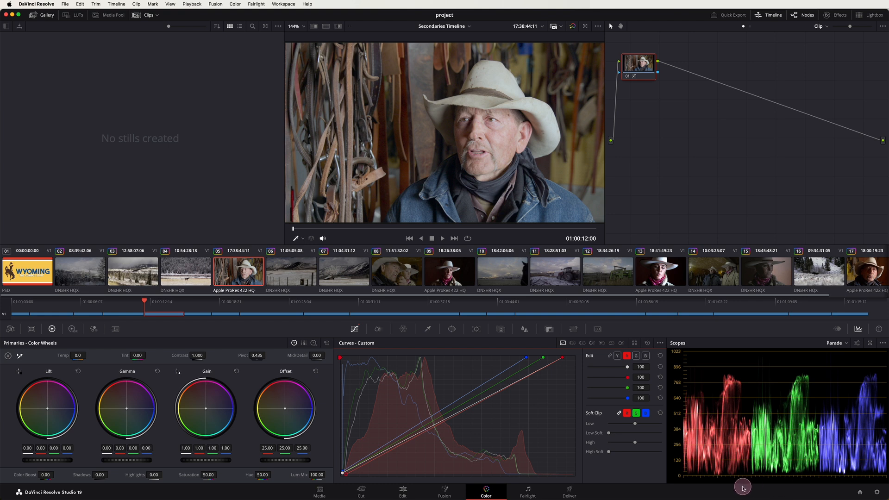
# Step: Pull the luma curve's white point inward to brighten clip 05 and lower its black point to the baseline
pyautogui.click(617, 356)
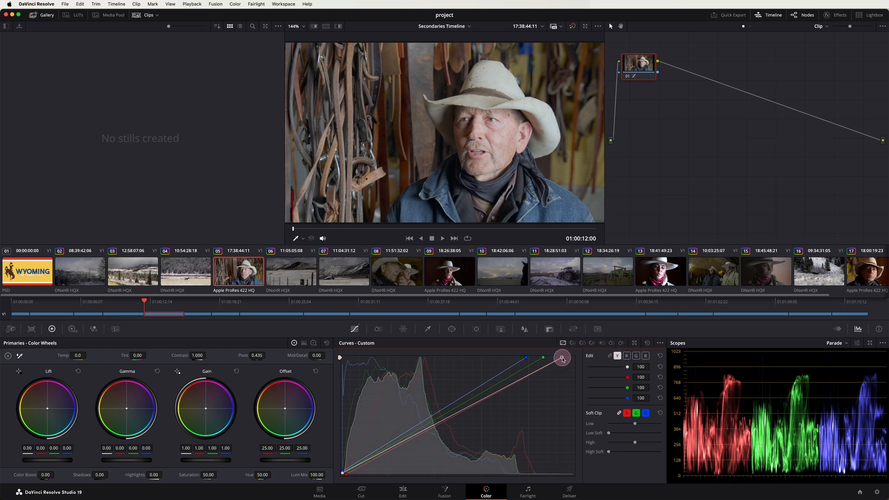
pyautogui.moveTo(562, 360); pyautogui.dragTo(545, 357)
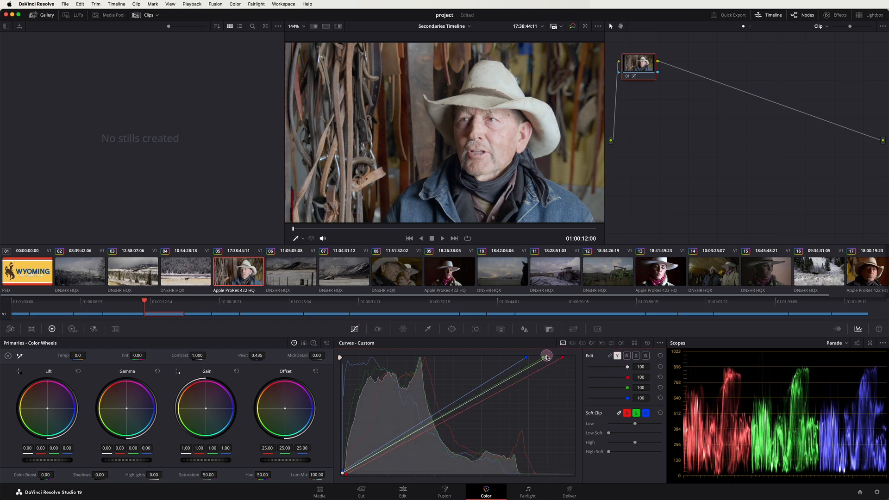
pyautogui.moveTo(343, 472); pyautogui.dragTo(342, 475)
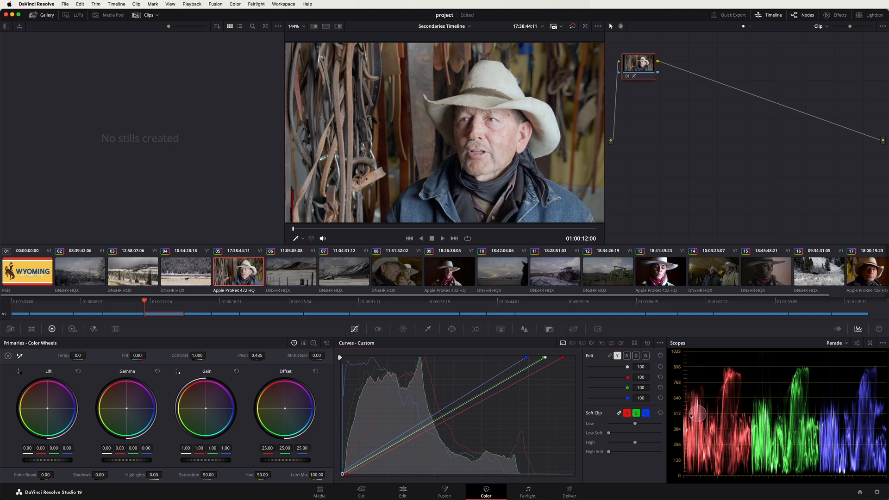
# Step: Add shadow and upper-midtone points to clip 05's red curve, lower them to reduce red, and pull its white point inward
pyautogui.click(627, 356)
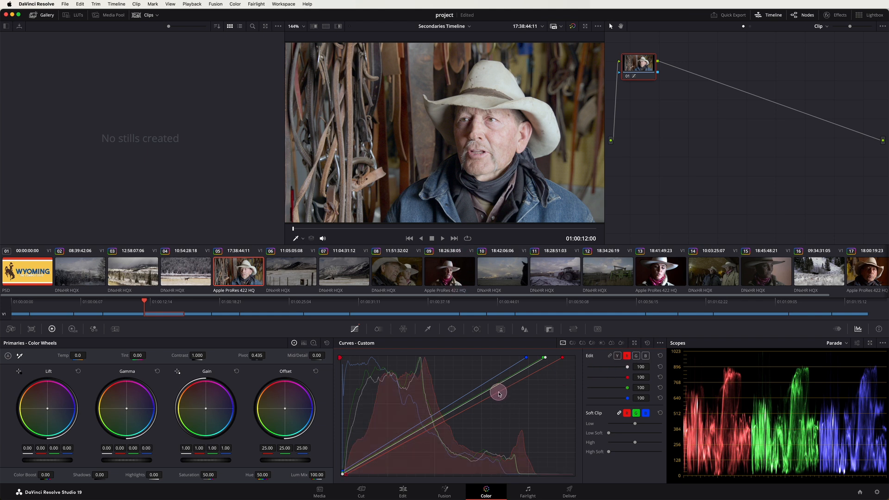
pyautogui.click(498, 393)
pyautogui.click(388, 452)
pyautogui.moveTo(498, 395); pyautogui.dragTo(497, 400)
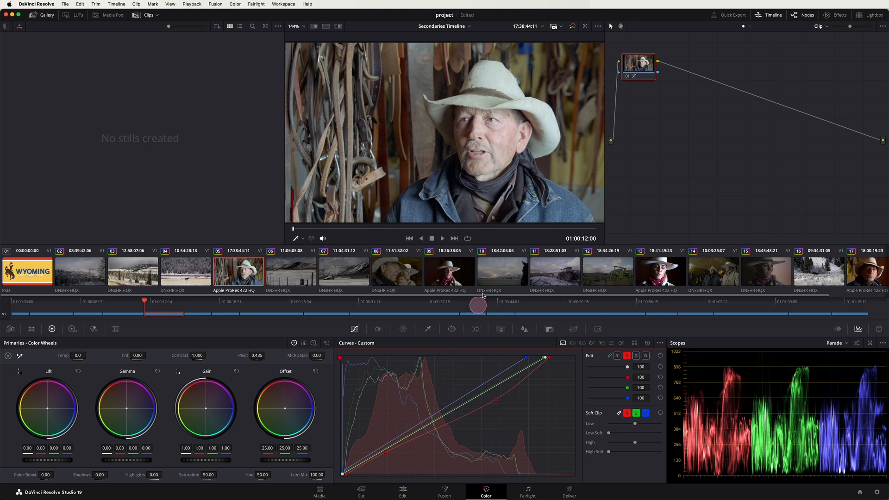
# Step: Compare clip 05 with and without its correction by toggling the grade bypass and the node
pyautogui.click(573, 27)
pyautogui.click(574, 27)
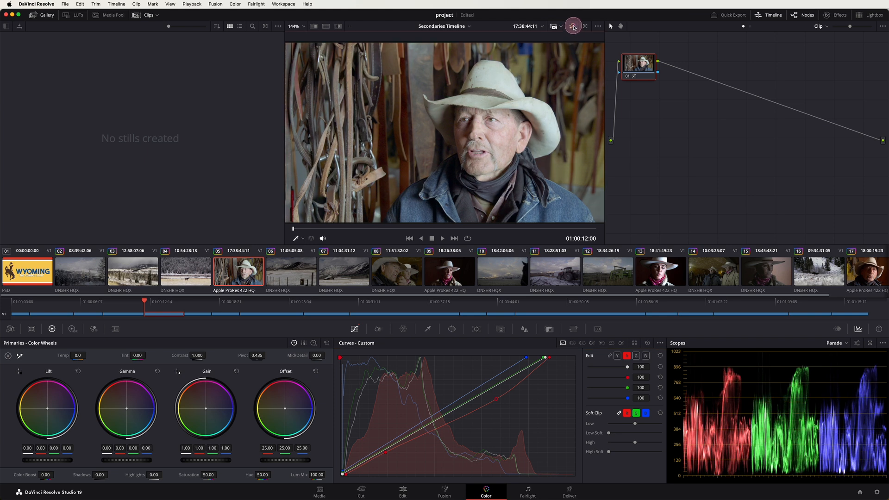
pyautogui.click(572, 28)
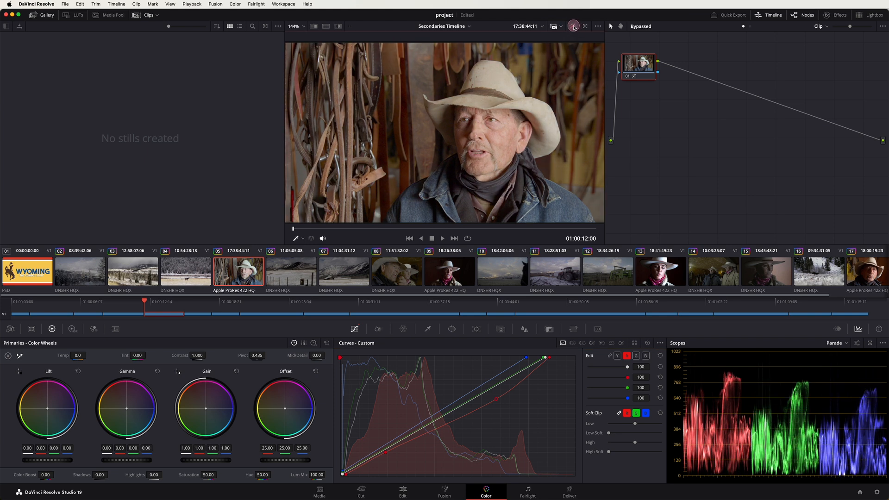
pyautogui.click(572, 28)
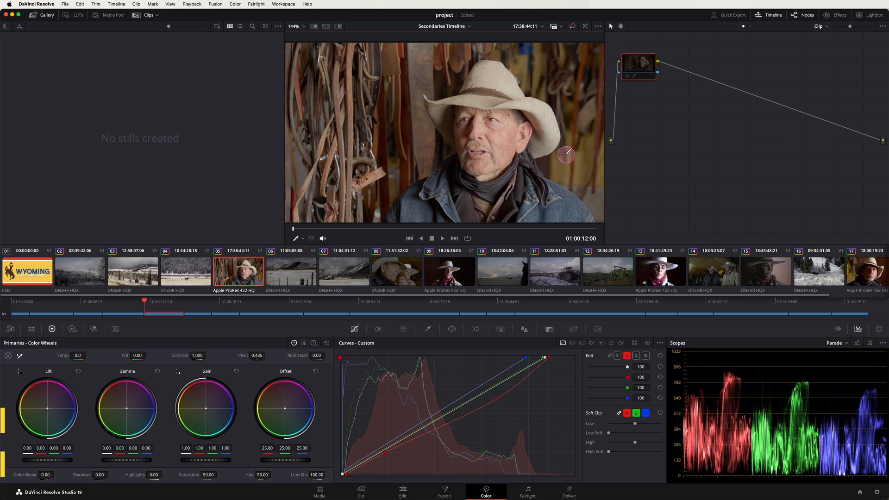
pyautogui.press('super+d')
pyautogui.press('super+d')
pyautogui.press('super+d')
pyautogui.press('super+d')
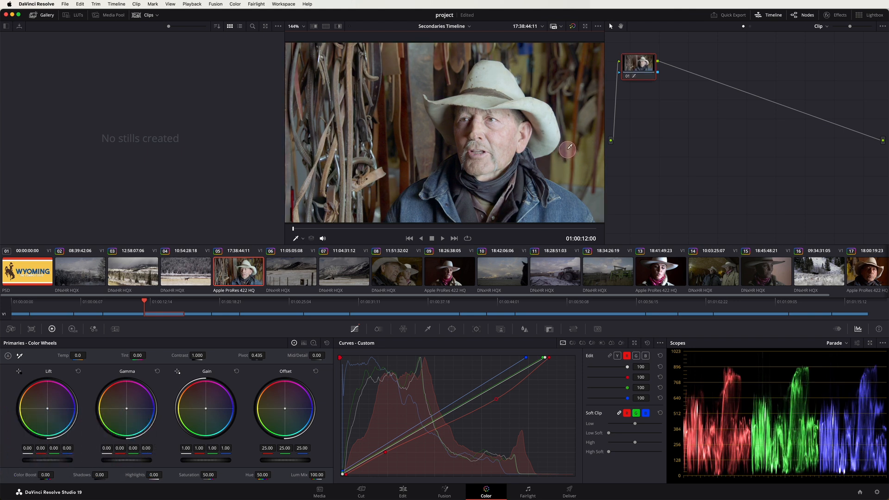